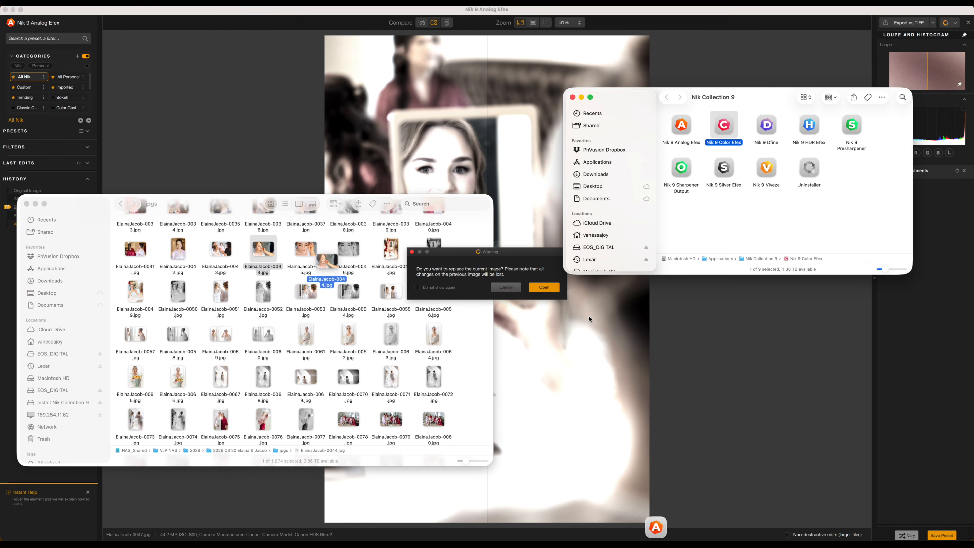
Replace the current image with the dropped photo and apply the Antique Blur preset with a different Dirt & Scratches texture
left_click(546, 286)
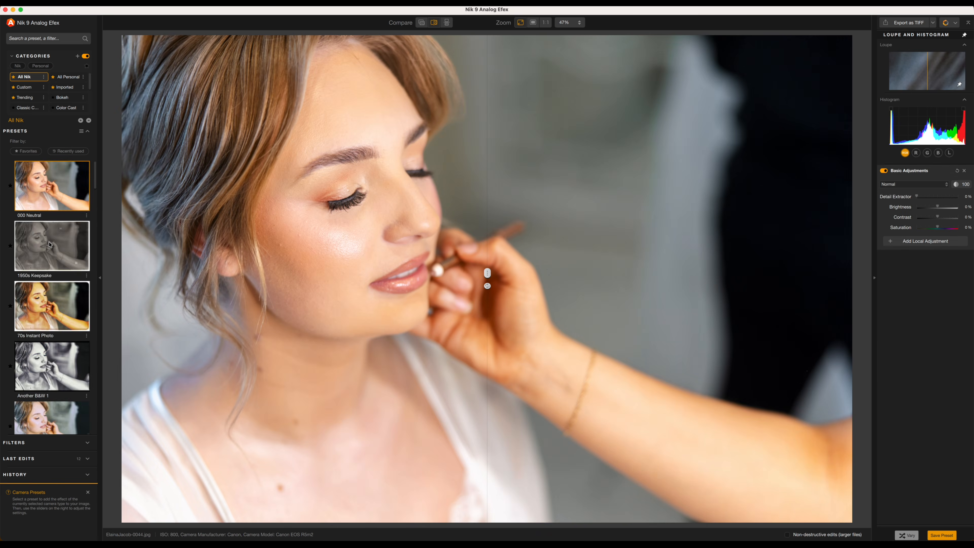
scroll(49, 245, "down", 5)
left_click(51, 284)
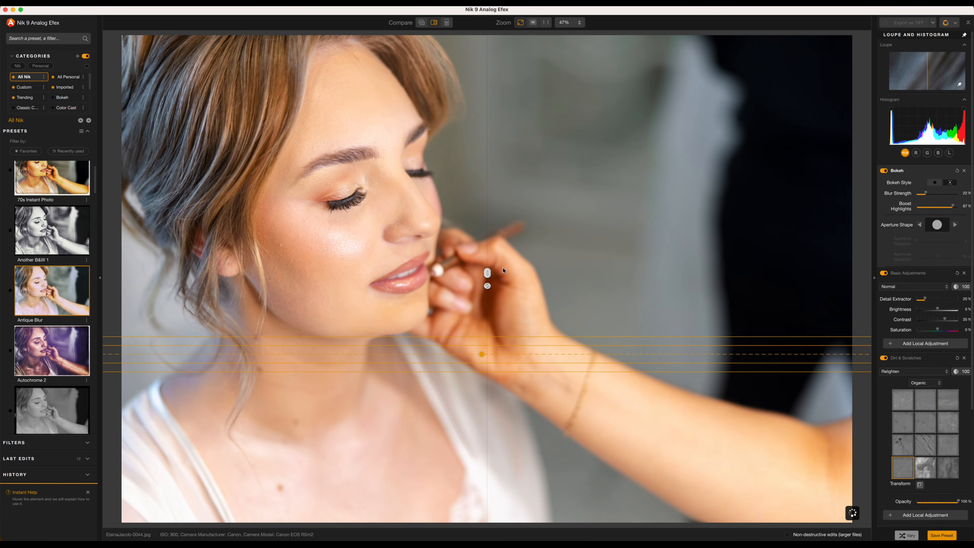
left_click_drag(487, 272, 119, 258)
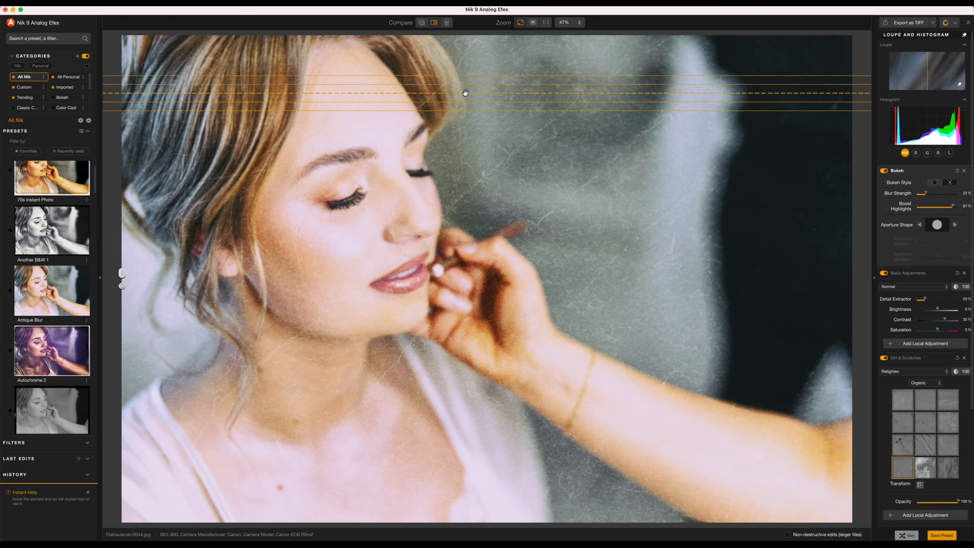
left_click(924, 402)
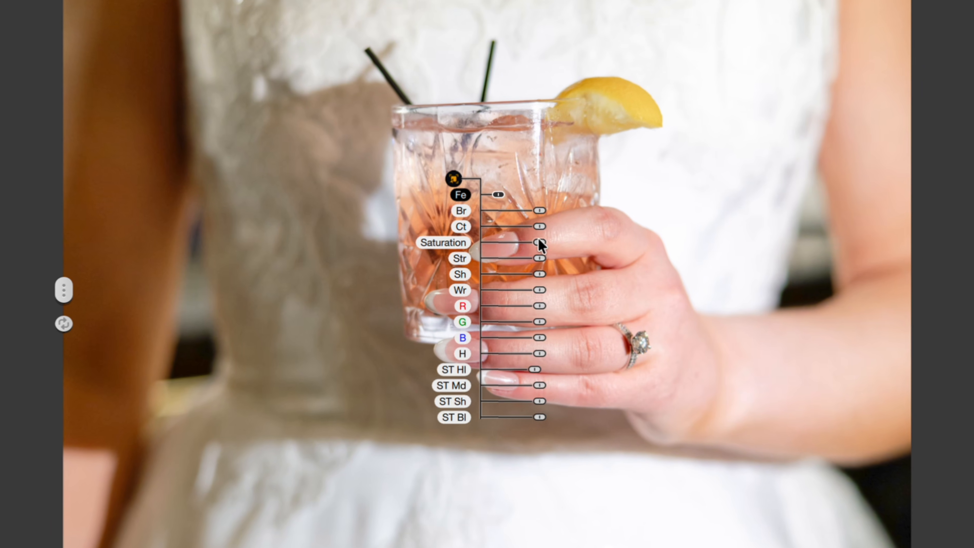
Raise the Saturation of the local adjustment placed on the drink glass
left_click_drag(538, 242, 555, 240)
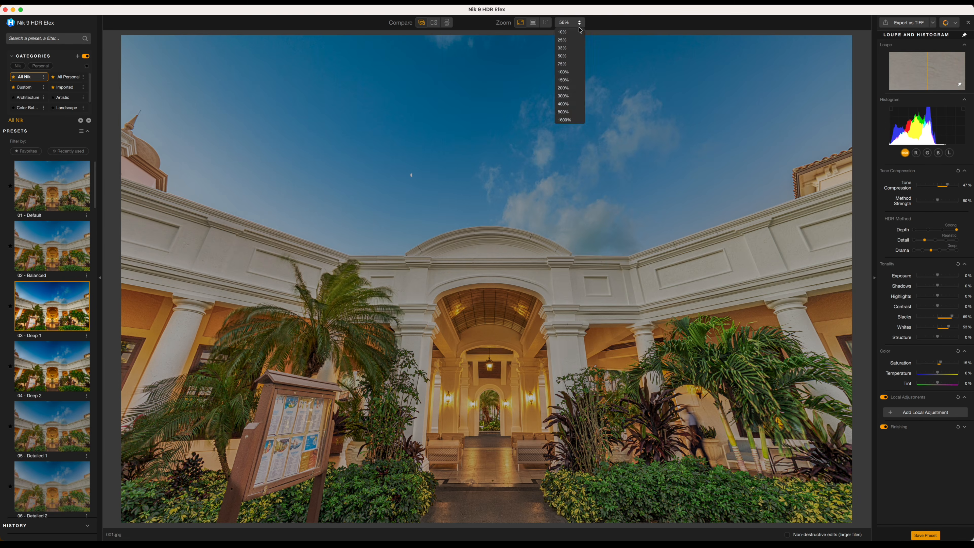
Turn on the split comparison and apply the 02 - Balanced preset to the courtyard photo
left_click(562, 48)
left_click(434, 23)
left_click_drag(487, 274, 587, 272)
left_click(48, 252)
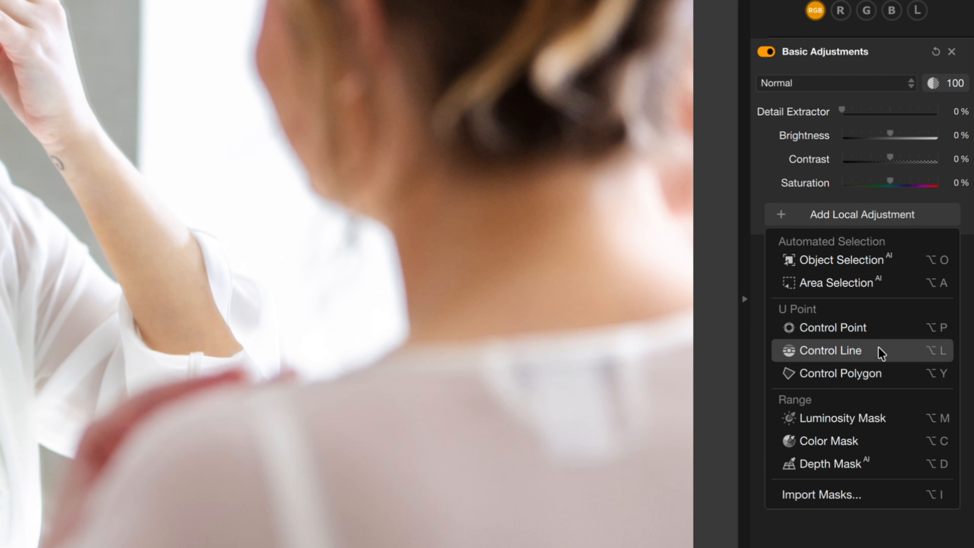
Add depth masks to the bride photo and set the background mask's Brightness to -66%, Contrast to -60% and Saturation to -100%
left_click(870, 463)
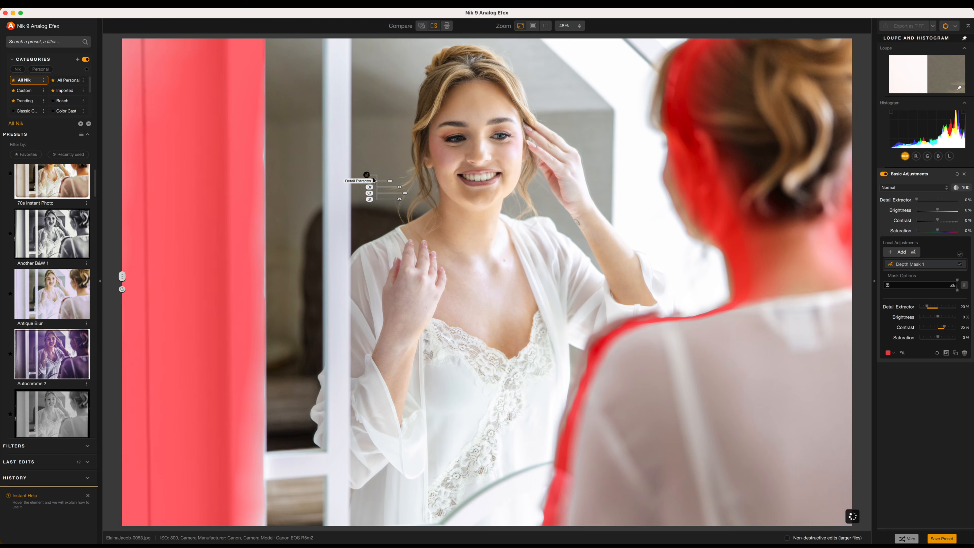
left_click(410, 155)
left_click(383, 148)
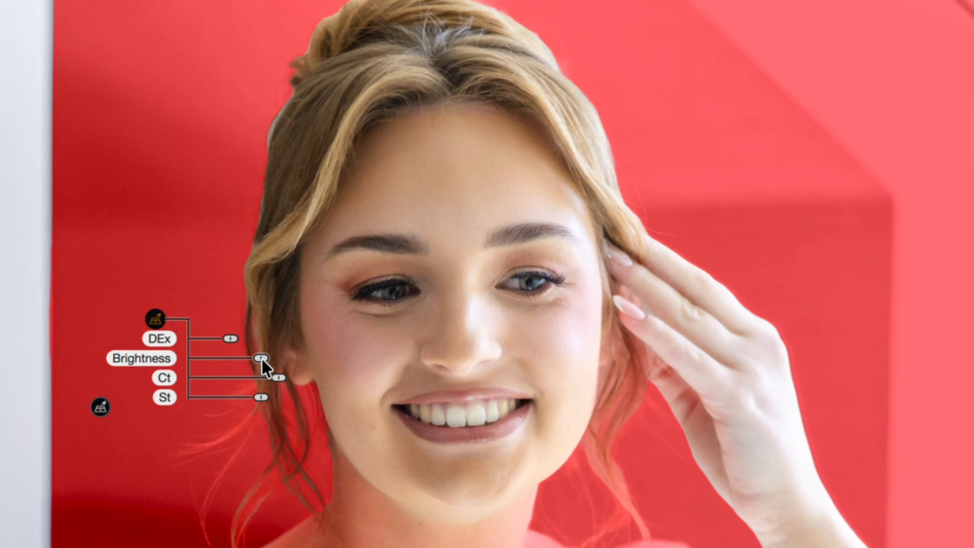
left_click_drag(262, 359, 217, 359)
left_click_drag(279, 377, 231, 378)
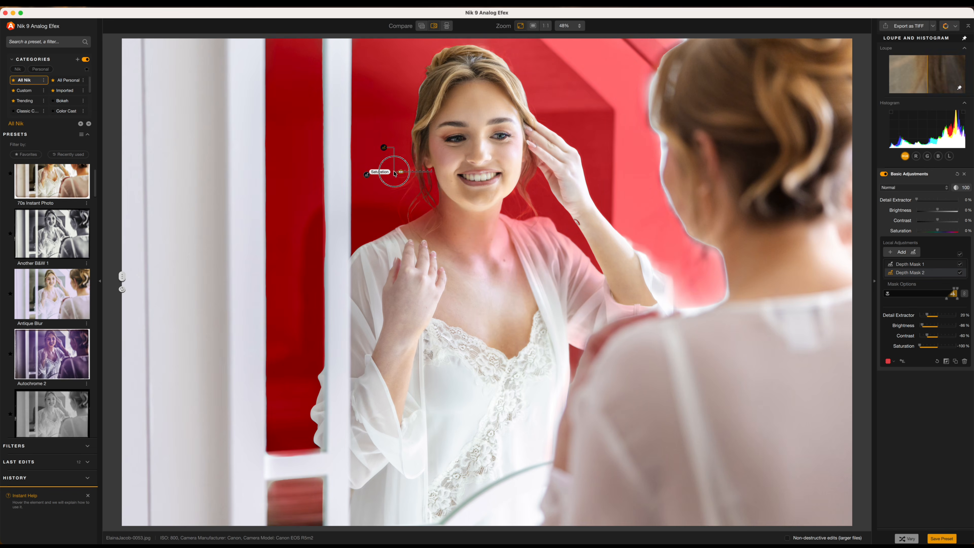
Select the first depth mask and toggle its effect off and on to compare the result
left_click(366, 175)
left_click(960, 265)
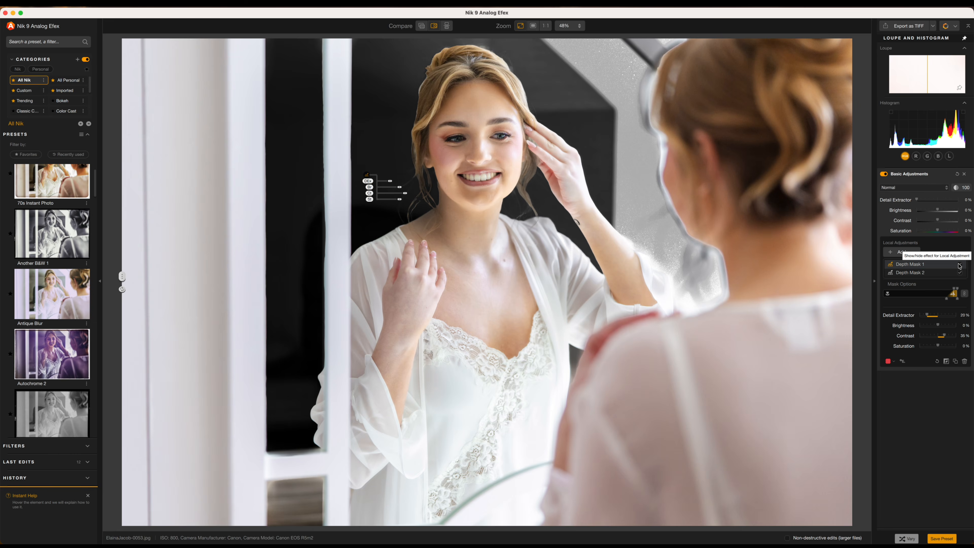
left_click(960, 266)
left_click(961, 265)
left_click(961, 265)
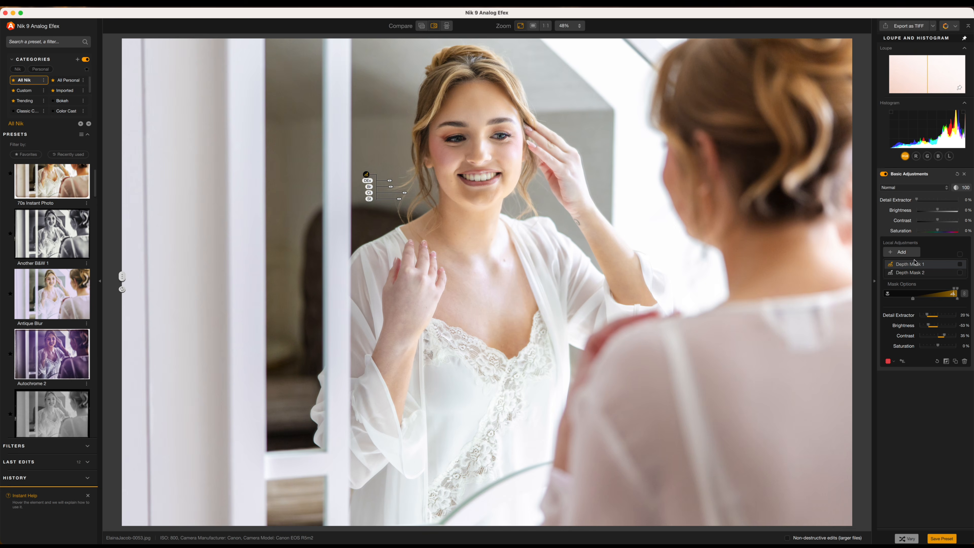
Delete both depth masks from the bride photo's Basic Adjustments
key("Delete")
left_click(545, 284)
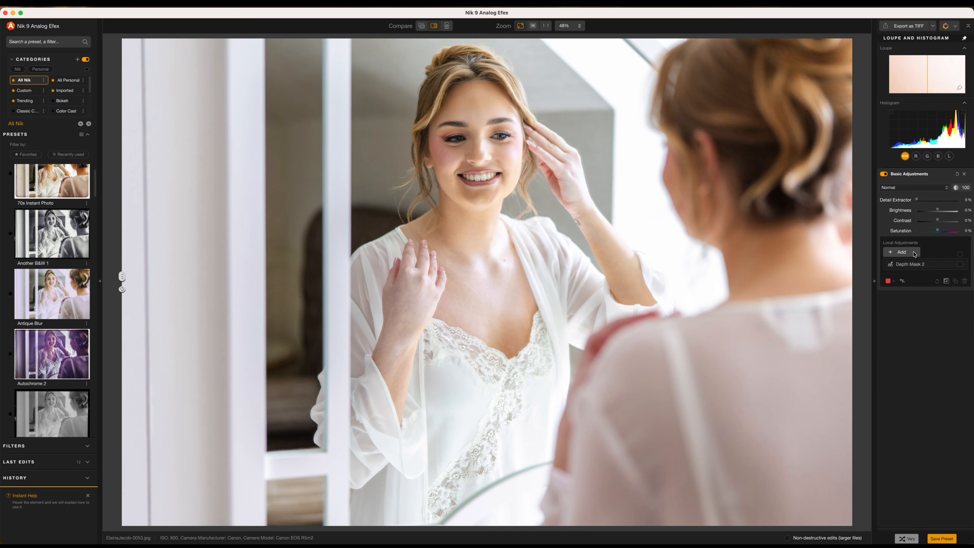
key("Delete")
left_click(545, 285)
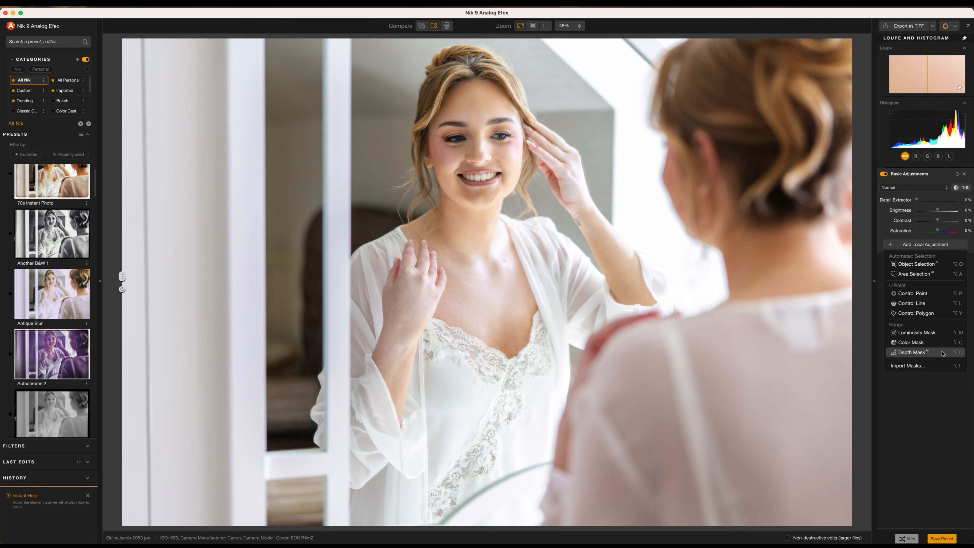
Try a depth mask on the foreground woman's hair with changed Brightness and Contrast, and undo those changes
left_click(706, 156)
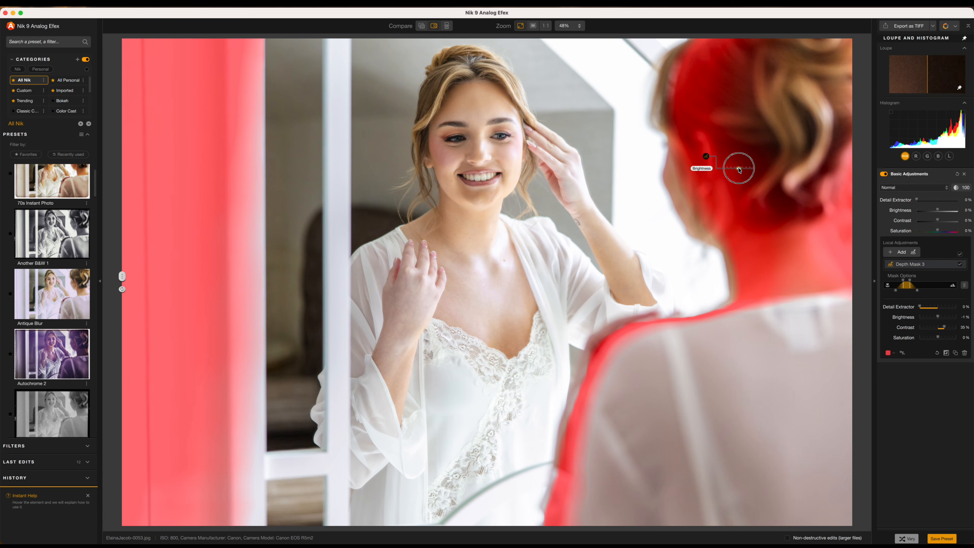
left_click_drag(744, 169, 749, 169)
left_click_drag(746, 175, 735, 175)
key("super+z")
key("super+z")
key("super+z")
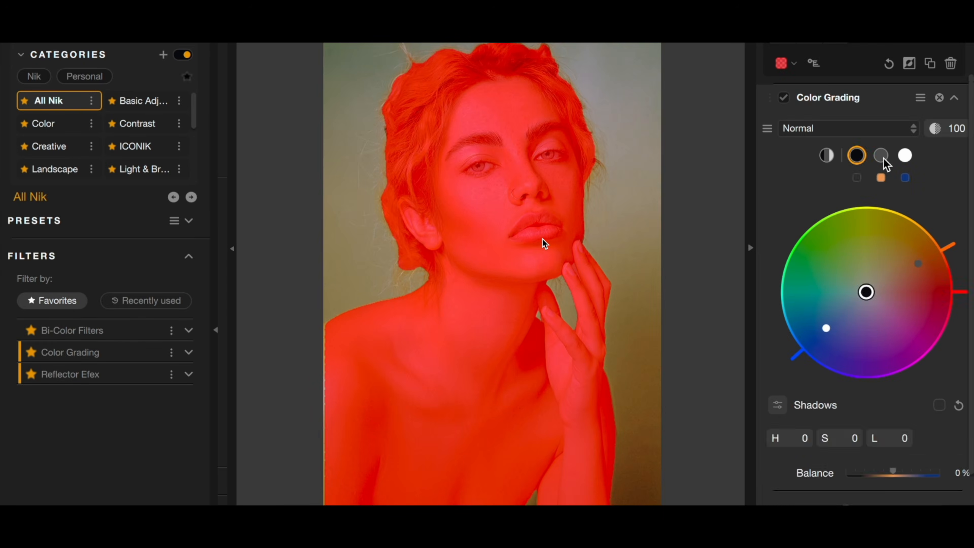
Select the Color Grading midtones and shift the grading colors on the color wheel
left_click(881, 155)
left_click_drag(866, 292, 910, 213)
left_click_drag(847, 365, 920, 355)
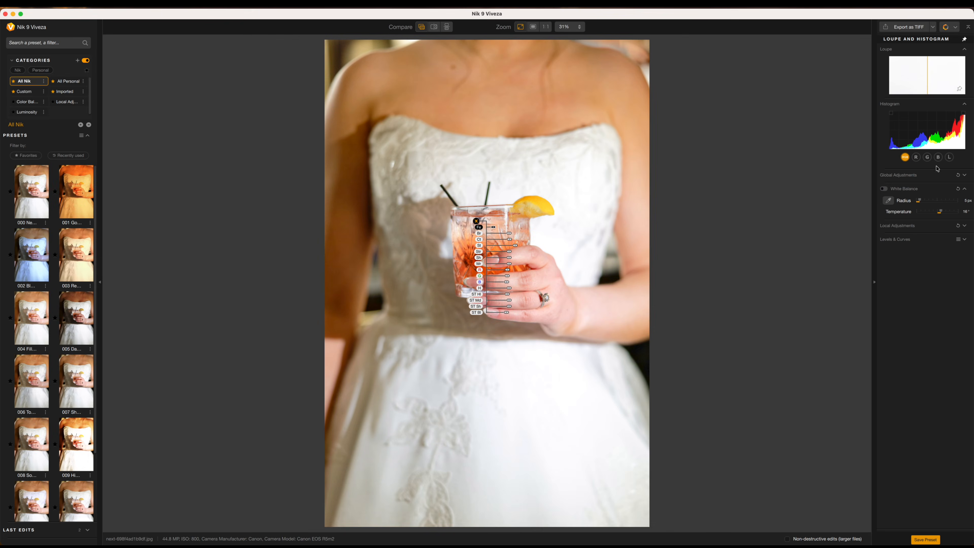
Compare the drink photo before and after in the two-image view and in the split view, moving the divider across the photo
left_click(446, 26)
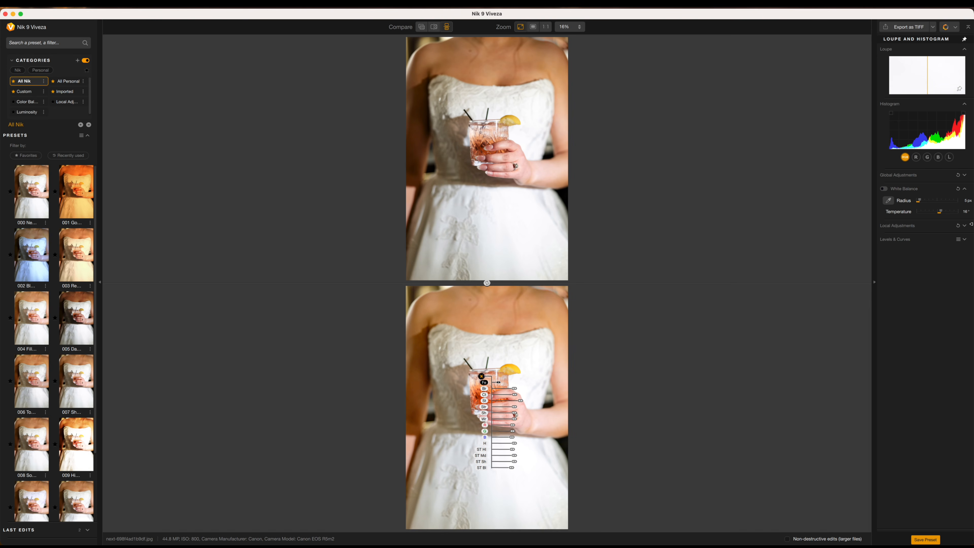
left_click(434, 26)
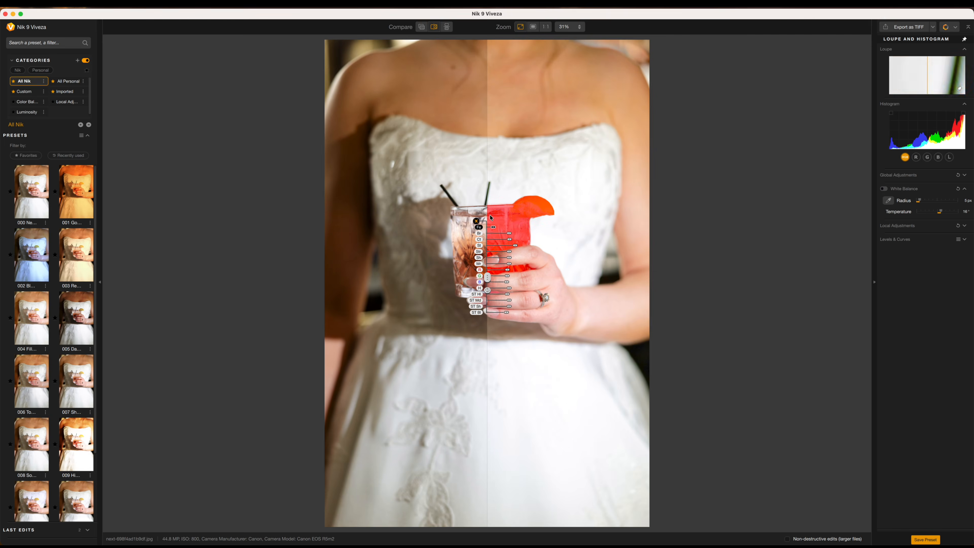
left_click_drag(487, 283, 699, 267)
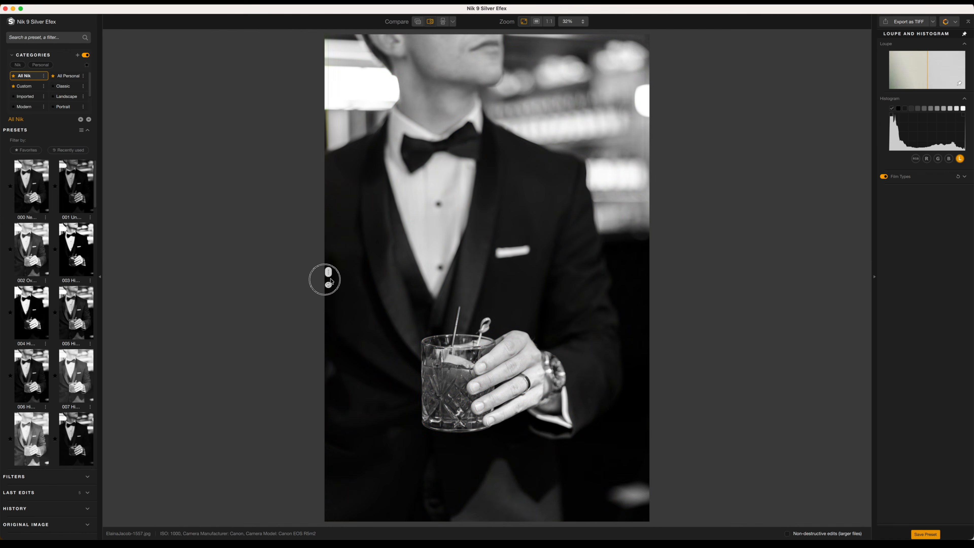
Try black-and-white presets 004, 003, 002 and 007 on the tuxedo photo
left_click(29, 322)
left_click(75, 255)
left_click(32, 253)
left_click(77, 376)
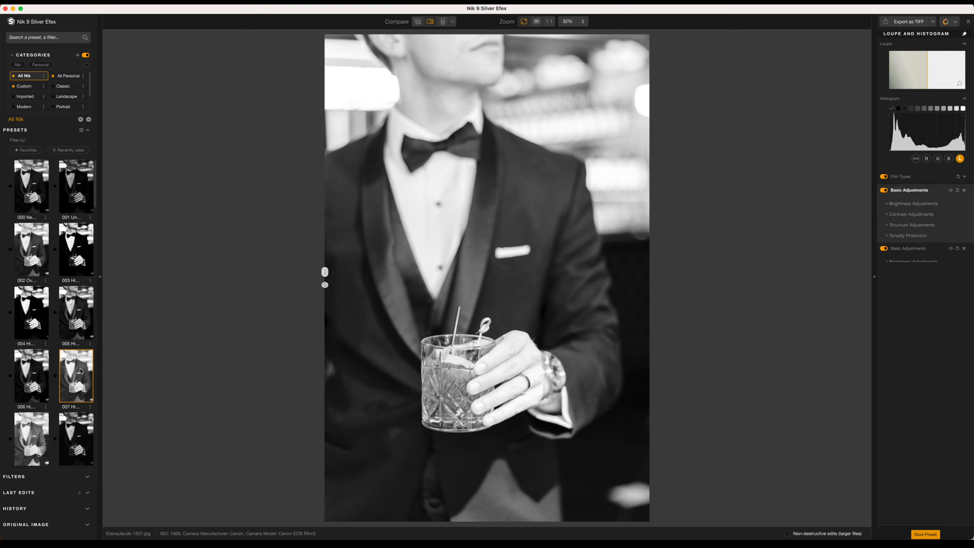
Try more black-and-white presets further down the list on the tuxedo photo, including 016 and 020
scroll(78, 360, "down", 5)
left_click(79, 347)
scroll(80, 347, "down", 4)
left_click(76, 326)
left_click(33, 385)
scroll(34, 387, "down", 3)
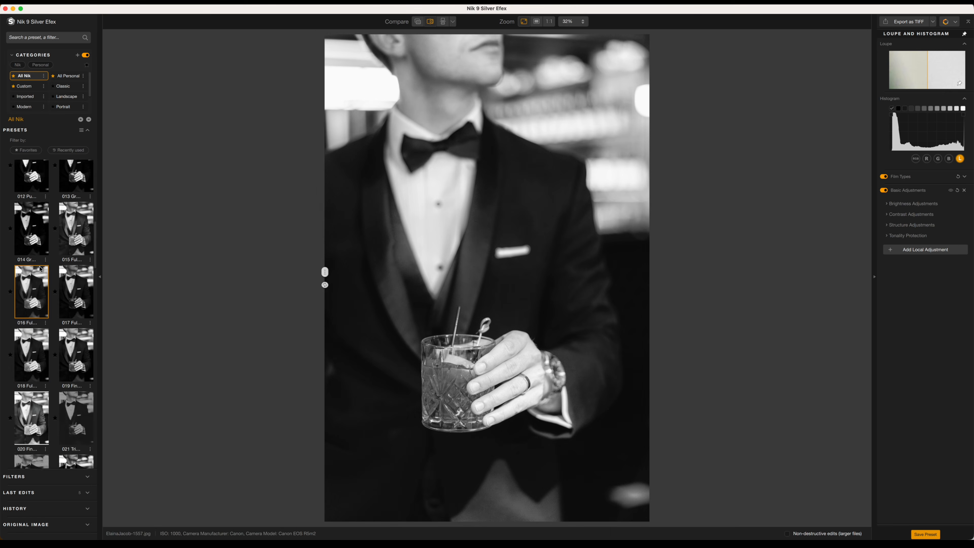
left_click(39, 405)
Apply preset 019 to the tuxedo photo and raise Brightness slightly in its Basic Adjustments
left_click(926, 204)
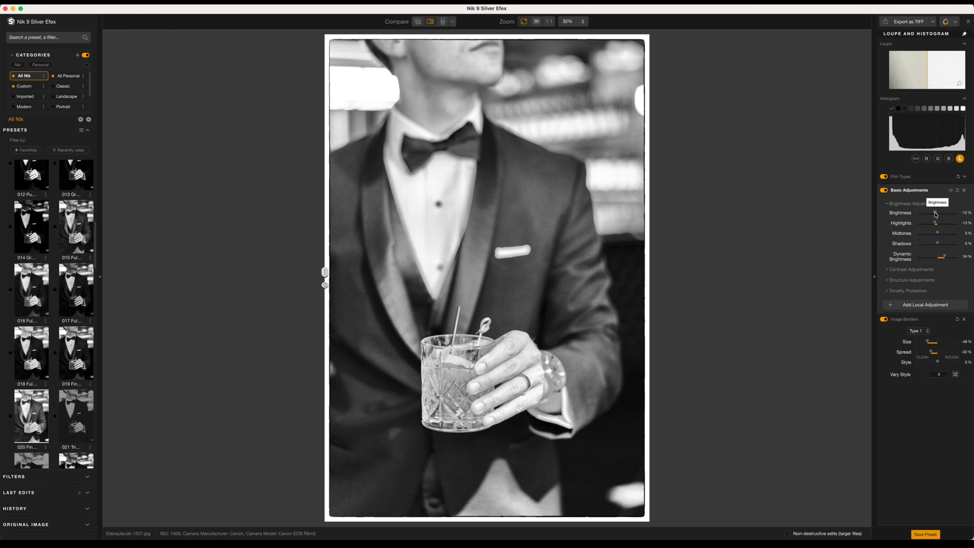
left_click(84, 352)
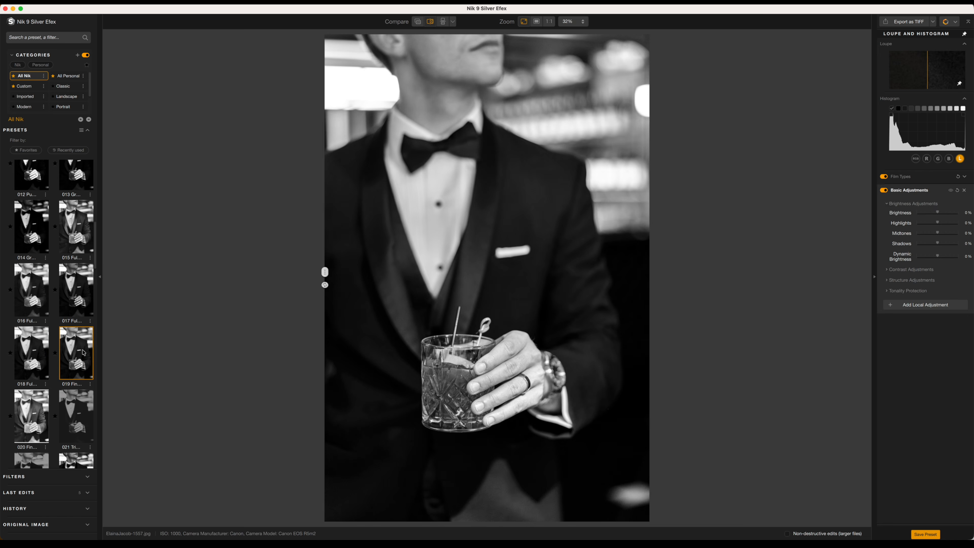
left_click_drag(937, 213, 942, 212)
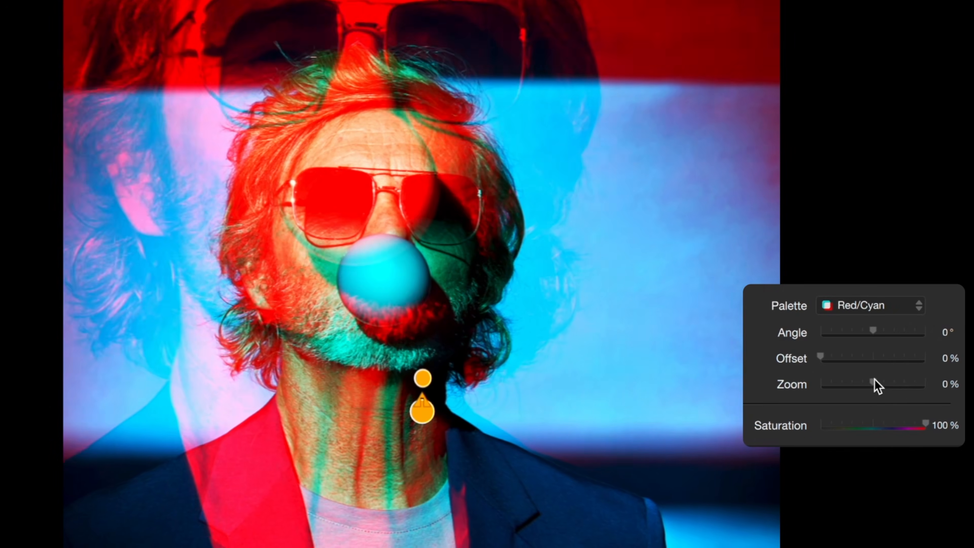
Increase the Zoom of the Red/Cyan color shift and reposition its control handle on the portrait
left_click_drag(875, 382, 911, 394)
left_click_drag(422, 411, 577, 387)
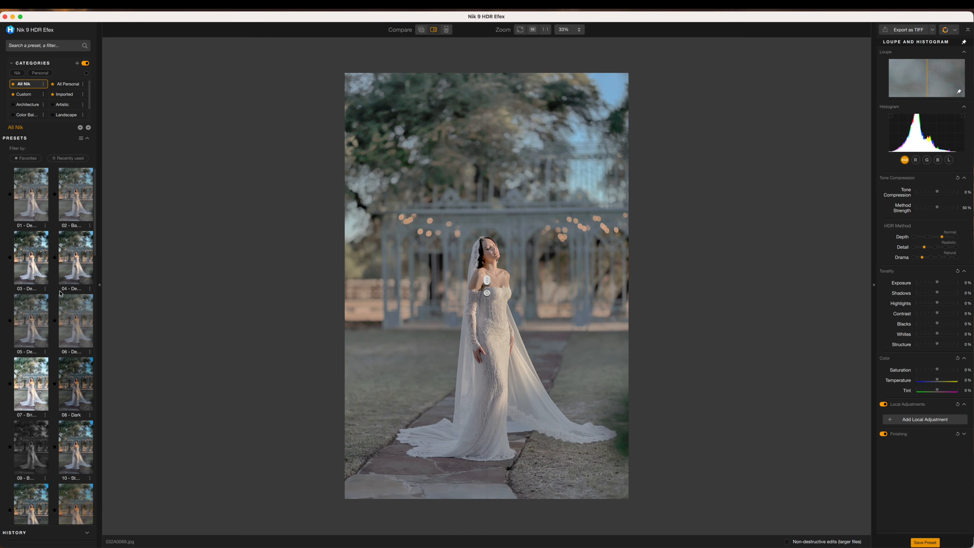
Move the split comparison divider across the bride photo to compare the original and edited versions
left_click_drag(629, 292, 322, 285)
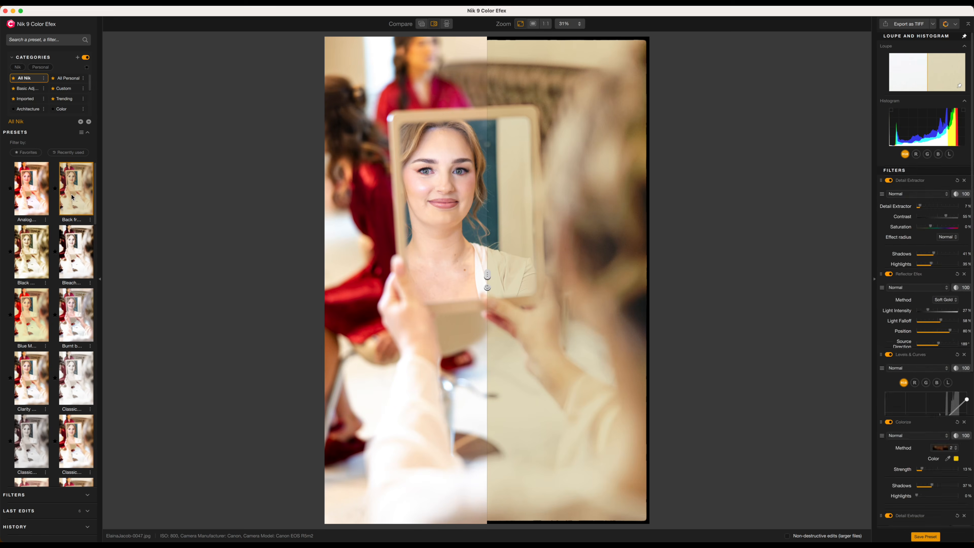
Try the Analog preset and the first of the last edits on the mirror portrait
left_click_drag(487, 276, 632, 262)
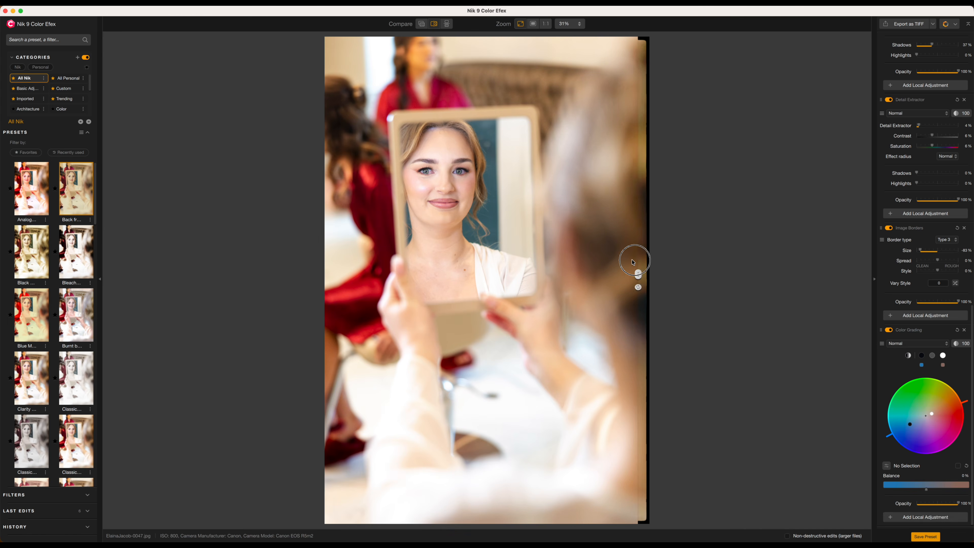
left_click(33, 181)
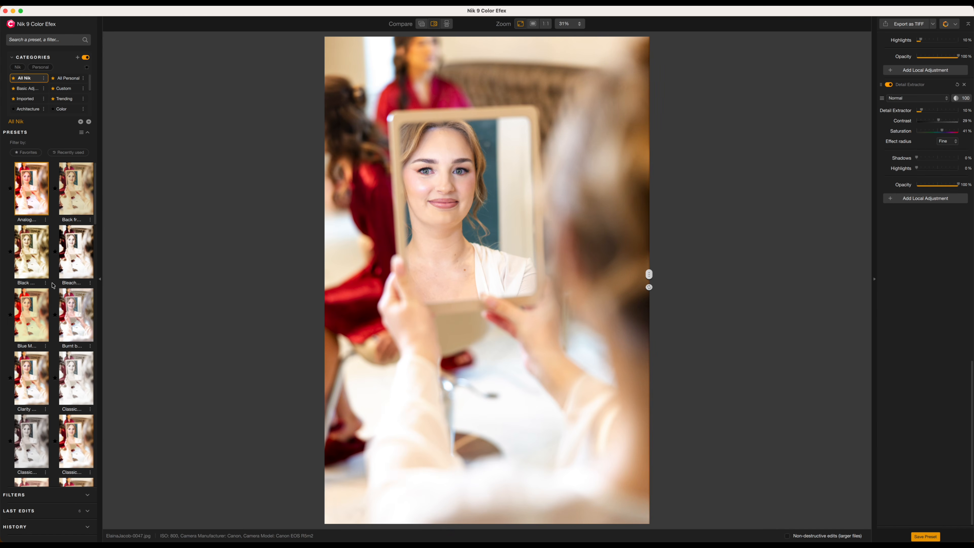
left_click(88, 510)
left_click(26, 197)
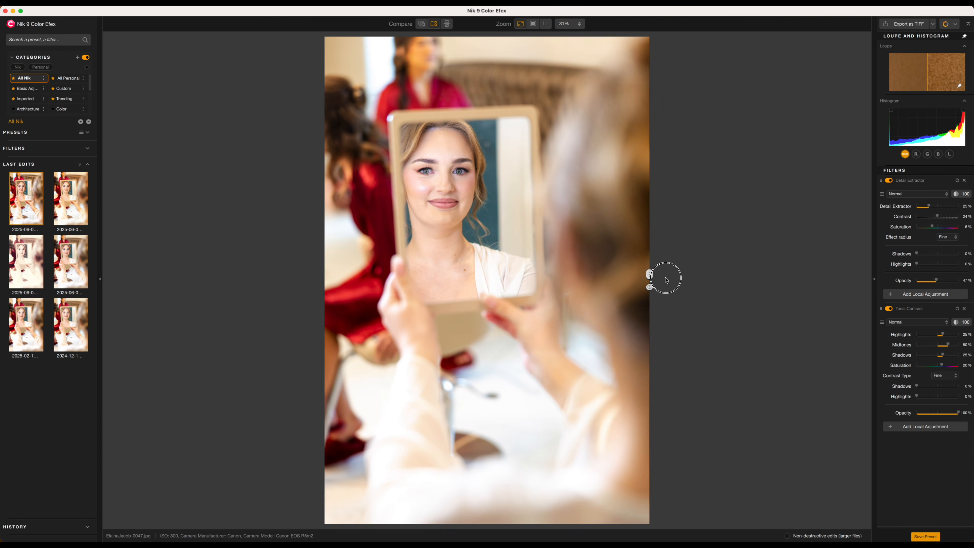
Revert the mirror portrait to its original state from the history and move the comparison divider across the photo
left_click(87, 527)
left_click(29, 192)
left_click_drag(649, 274, 307, 275)
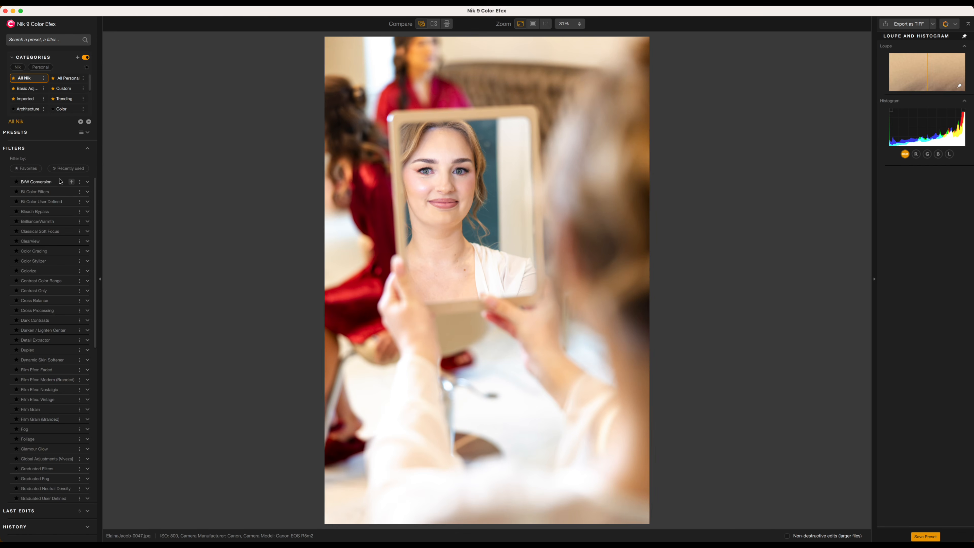
Try the B/W Conversion filter on the mirror portrait and remove it
left_click(47, 183)
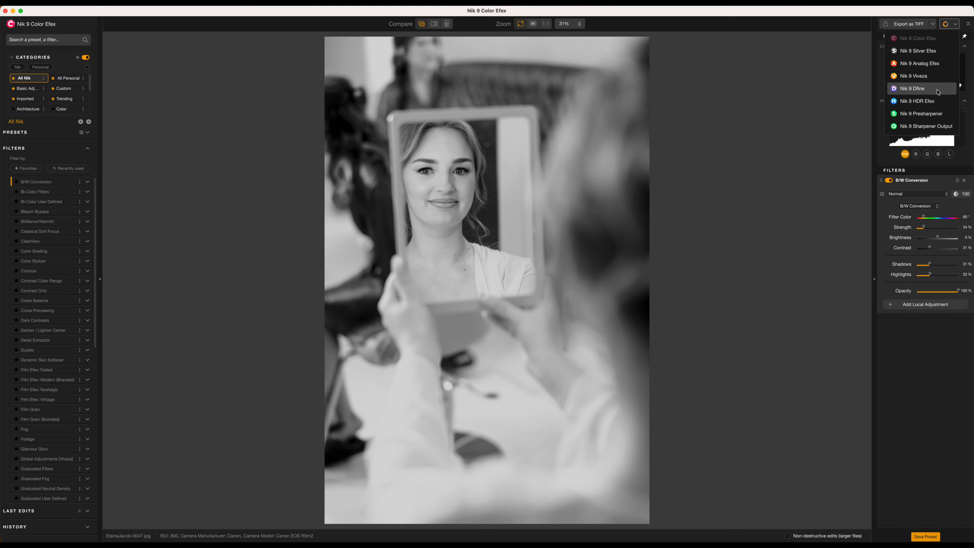
left_click(929, 179)
left_click(964, 180)
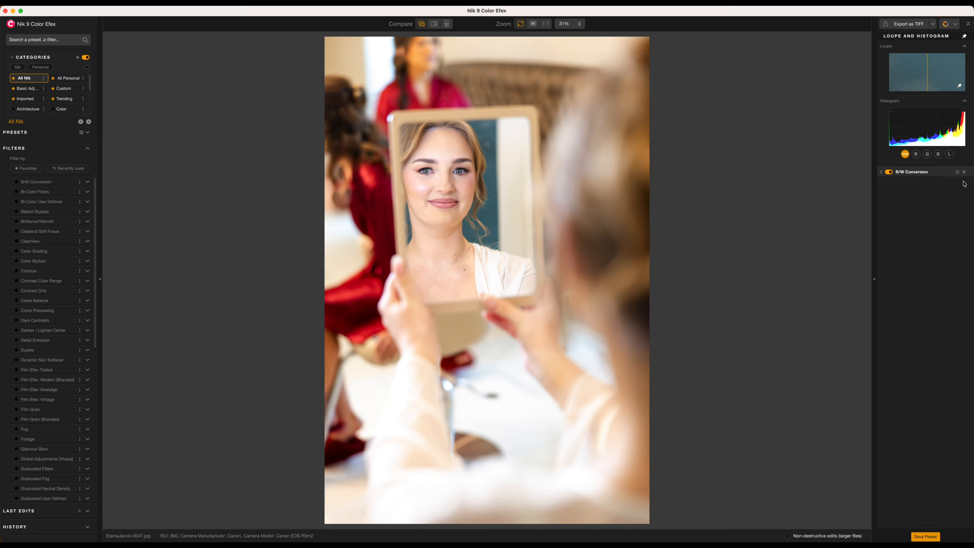
Add the Dynamic Skin Softener filter to the mirror portrait with Color Reach at 49% and Small Details at 57%
left_click(44, 360)
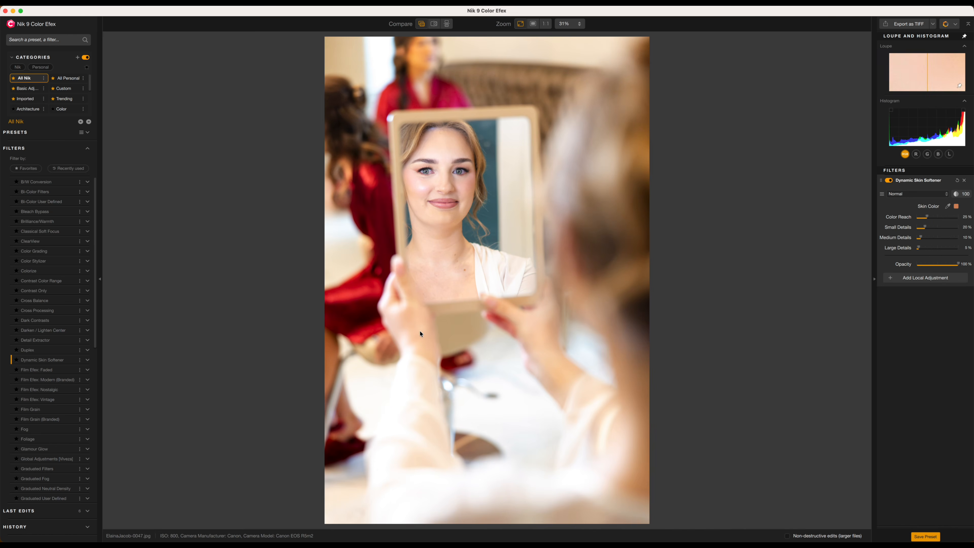
left_click(581, 24)
left_click(567, 35)
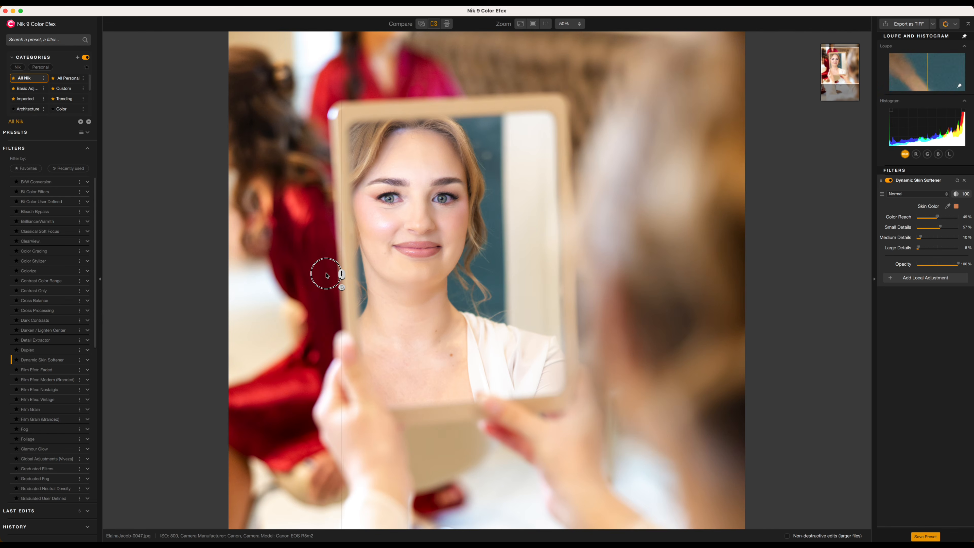
left_click(564, 65)
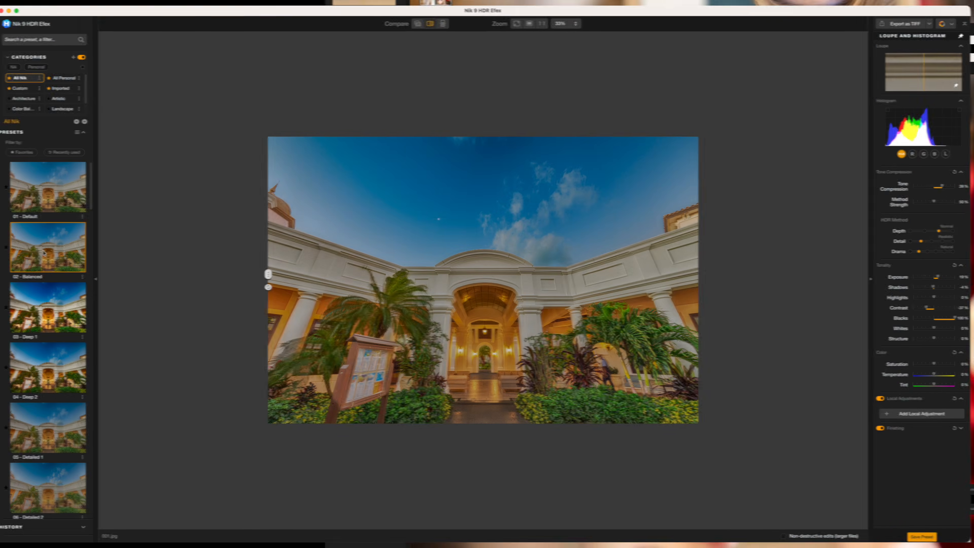
Switch to HDR Efex, browse the presets for the courtyard photo and shift the comparison divider near the middle of the image
scroll(38, 292, "down", 5)
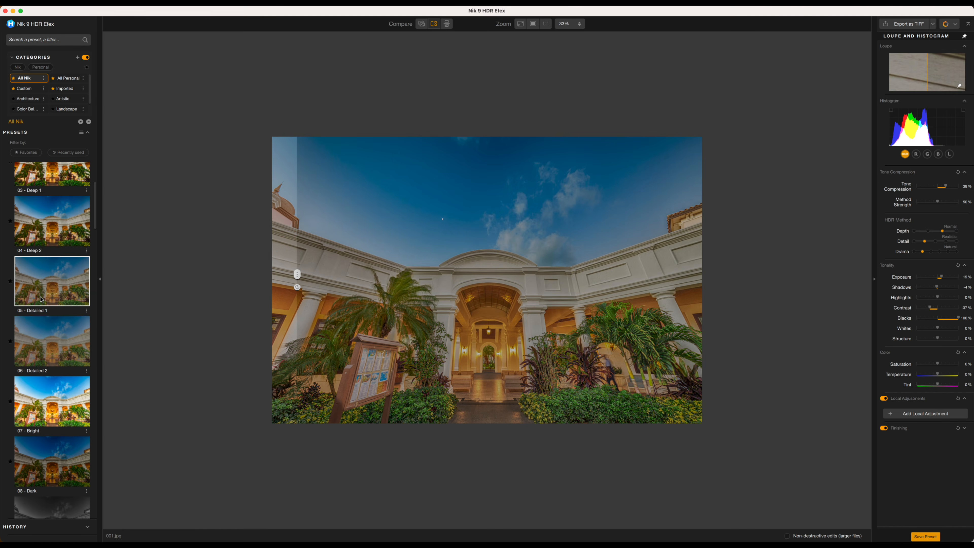
scroll(51, 284, "down", 2)
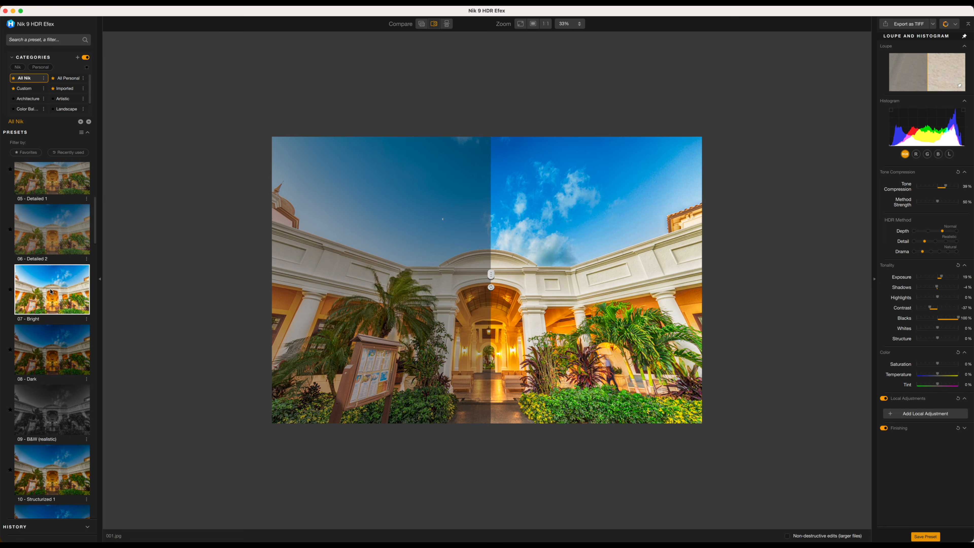
mouse_move(492, 274)
left_mouse_down()
mouse_move(273, 282)
mouse_move(246, 268)
mouse_move(553, 275)
mouse_move(485, 274)
left_mouse_up()
scroll(60, 253, "down", 3)
scroll(60, 253, "down", 7)
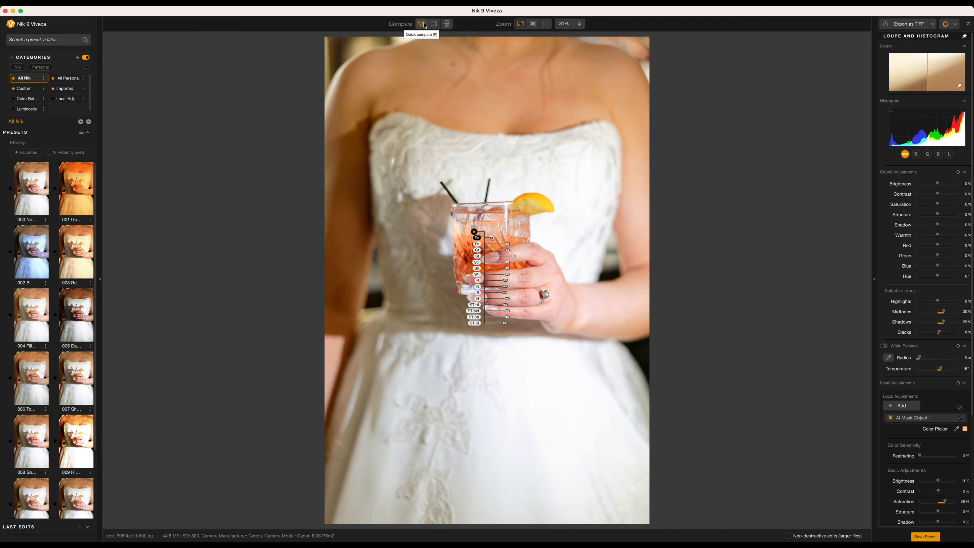
Switch to Viveza, collapse the global adjustments and move the AI object mask from the drink glass to the wedding dress
left_click(927, 173)
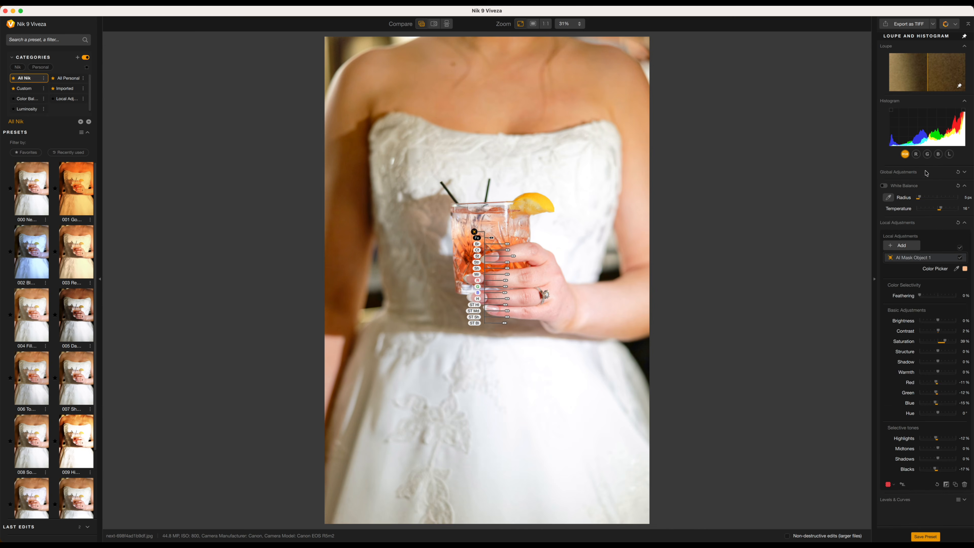
left_click_drag(474, 231, 418, 170)
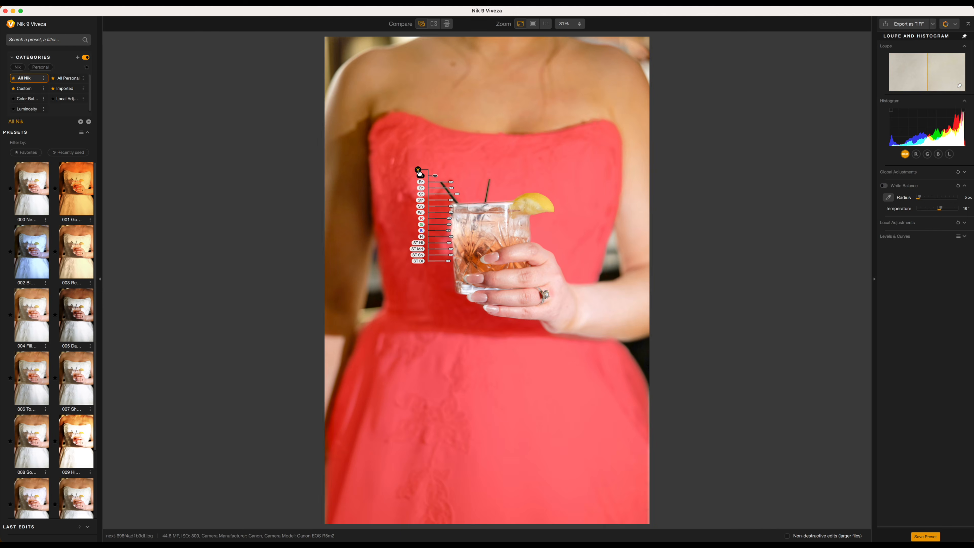
left_click(417, 170)
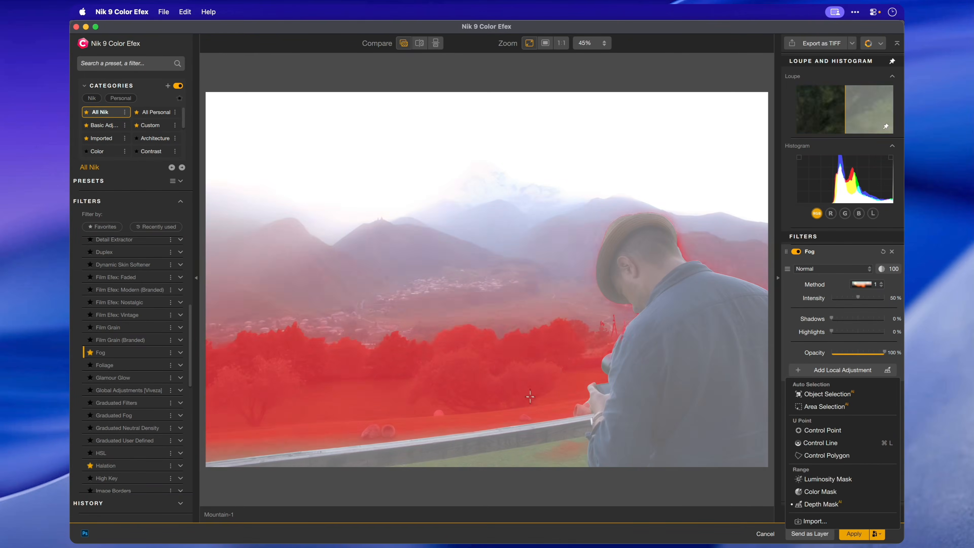
Switch to Color Efex, place the Fog filter's depth mask on the distant valley and set the fog Intensity to 40%
left_click(497, 269)
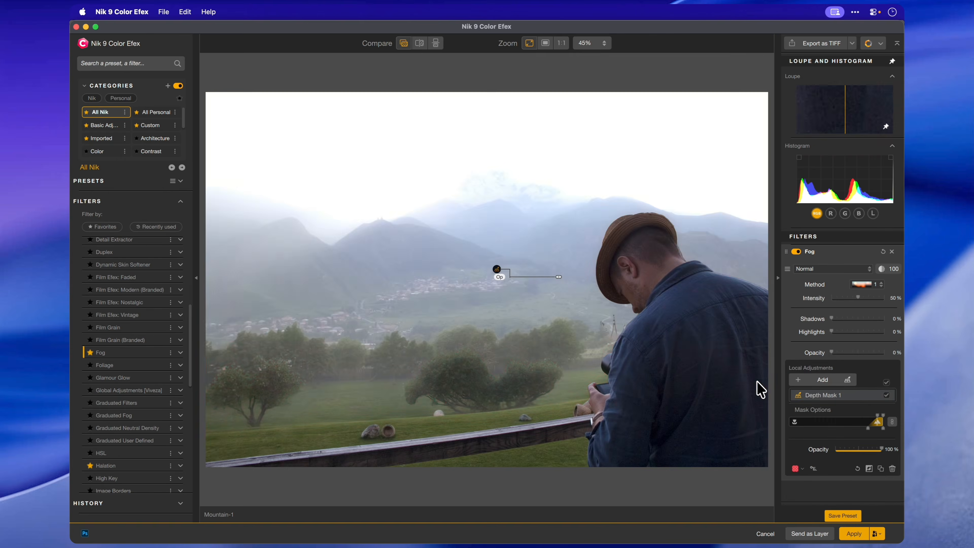
mouse_move(858, 297)
left_mouse_down()
mouse_move(871, 299)
mouse_move(848, 294)
mouse_move(854, 300)
left_mouse_up()
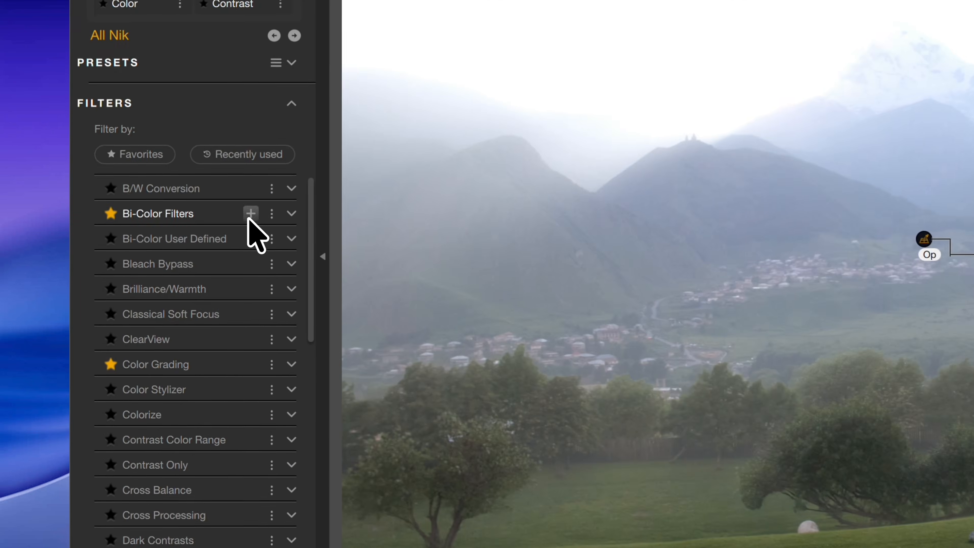
Add the Bi-Color Filters to the mountain photo and choose the Cool/Warm color set 2
left_click(225, 226)
left_click(865, 366)
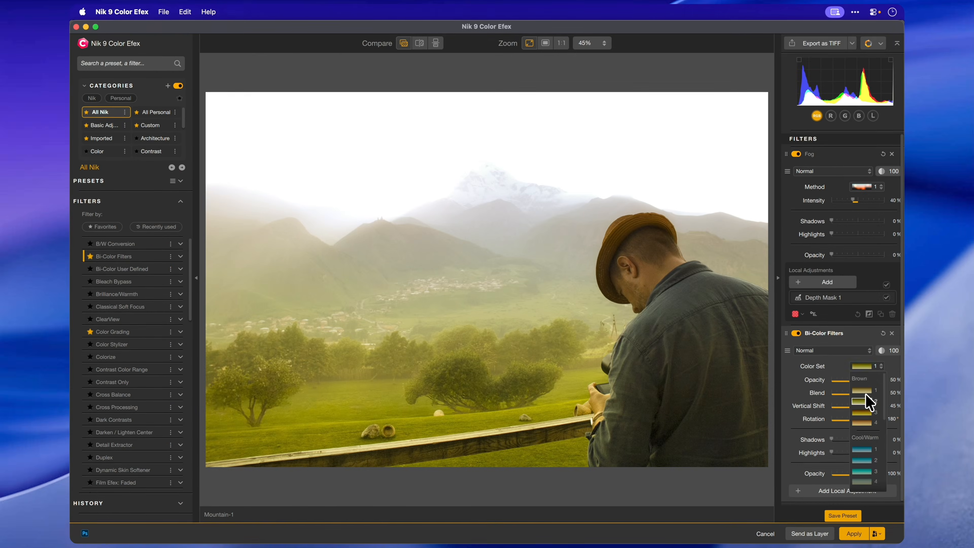
left_click(863, 460)
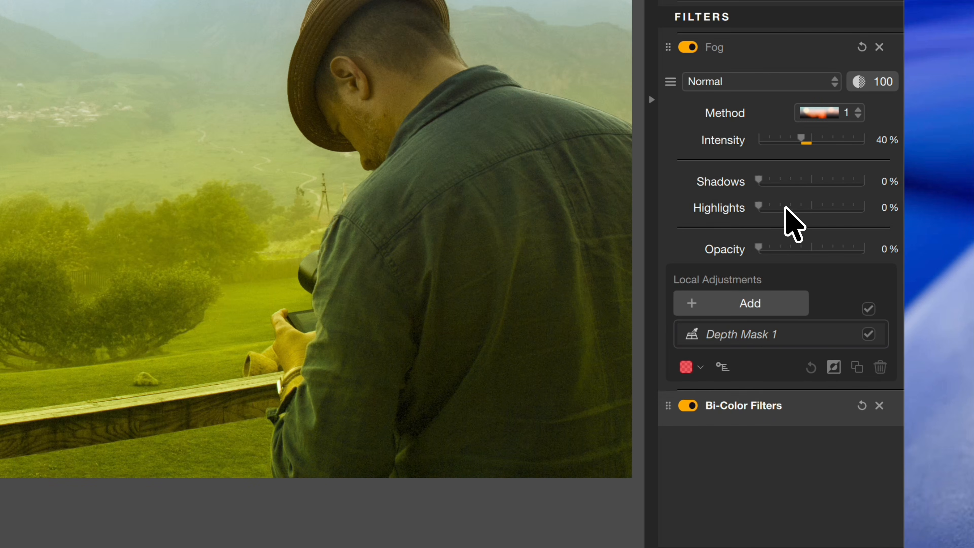
Reuse the Fog depth mask on the Bi-Color Filters and change their color set to Green/Brown 3
left_click(756, 408)
left_click(867, 267)
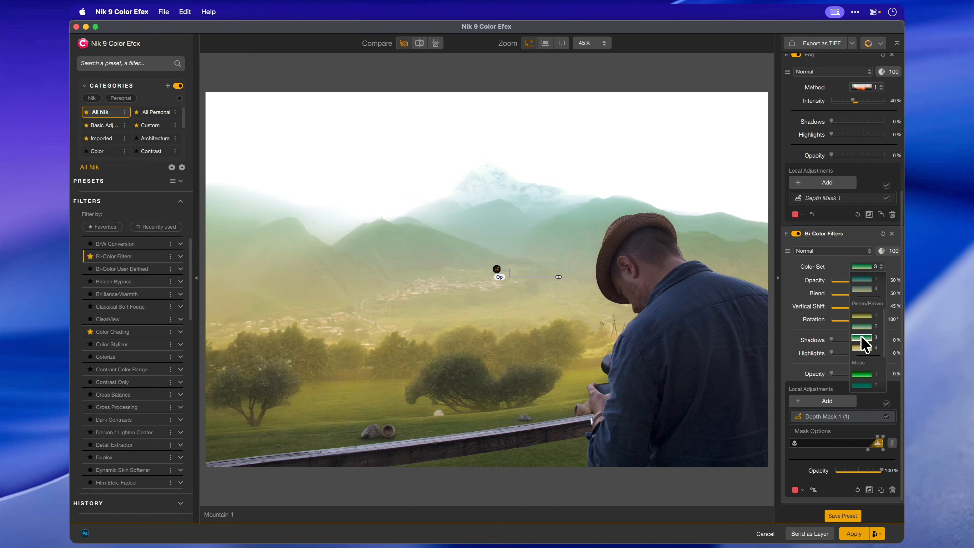
left_click(863, 338)
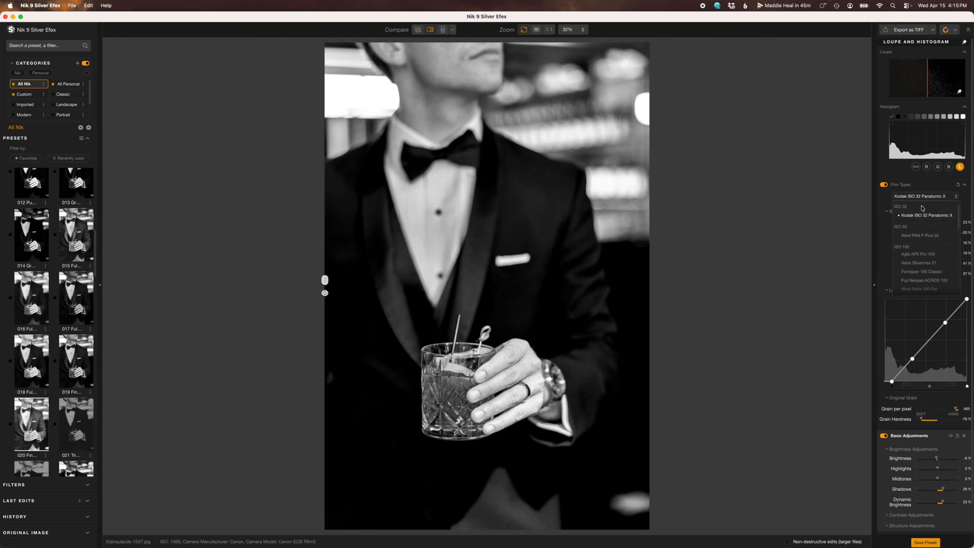
Switch to Silver Efex, apply the Agfa APX Pro 100 film type to the tuxedo photo and set Grain Hardness to 100%
left_click(917, 234)
scroll(920, 268, "down", 3)
left_click_drag(951, 391, 959, 392)
Inspect the hand and glass at 100% zoom and set Grain per pixel to 233 and Grain Hardness to 34%
left_click(574, 29)
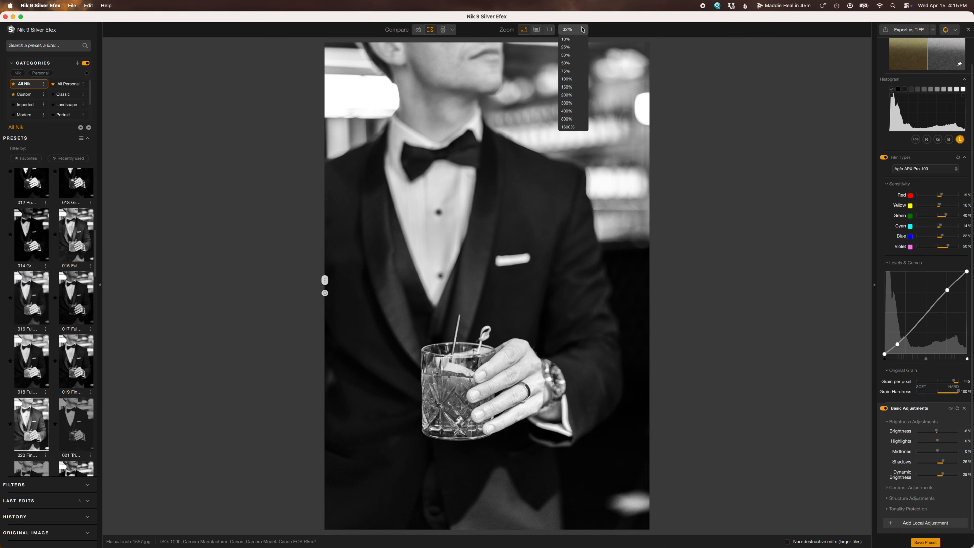
left_click(571, 82)
left_click_drag(544, 359, 549, 23)
left_click_drag(958, 392, 923, 393)
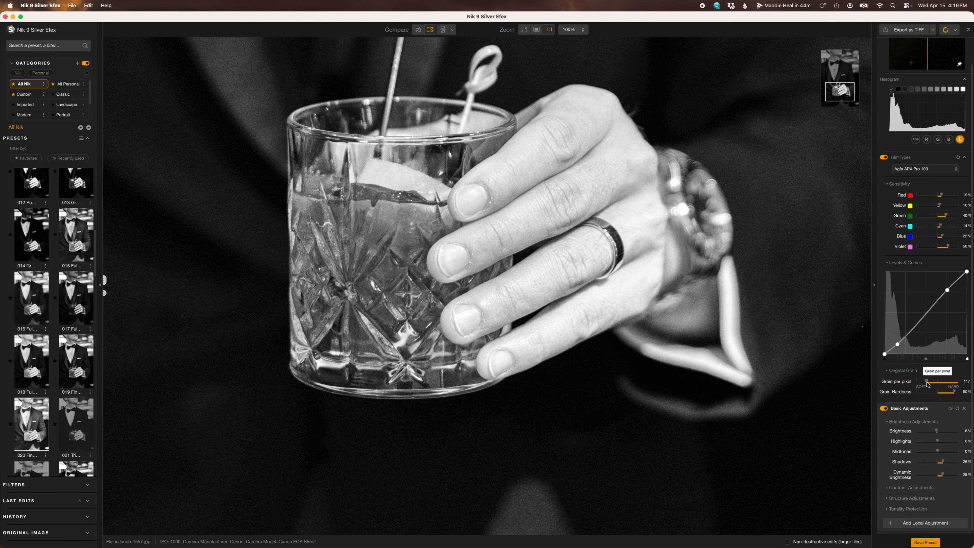
left_click(413, 277)
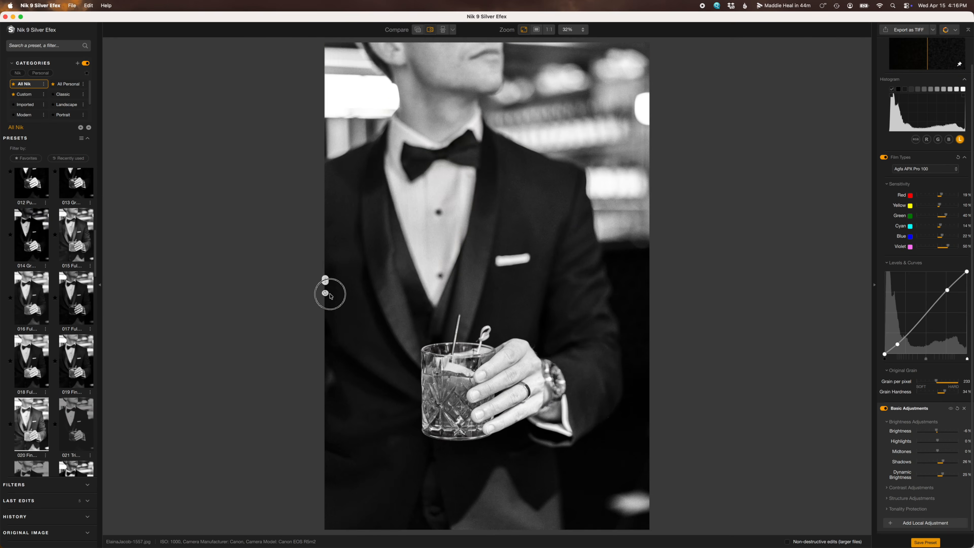